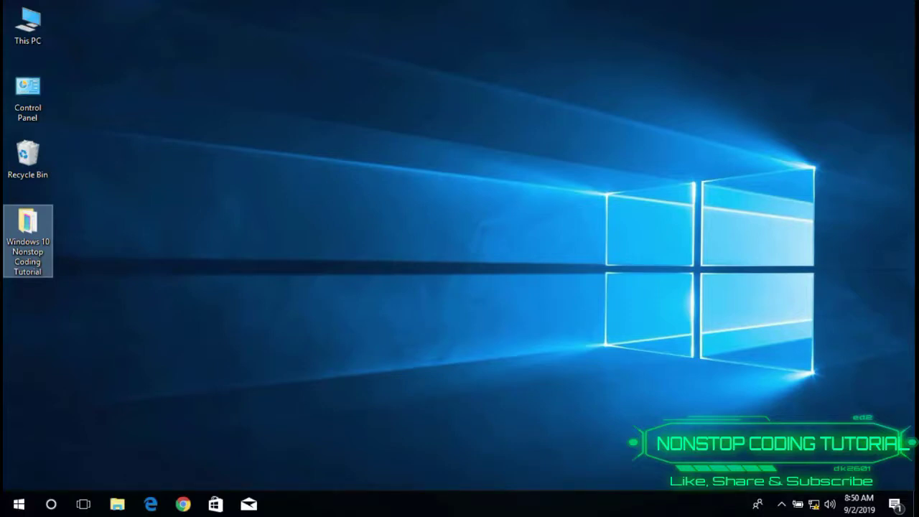
- Open Windows Settings from the Start menu and go to the Accounts page
left_click(257, 199)
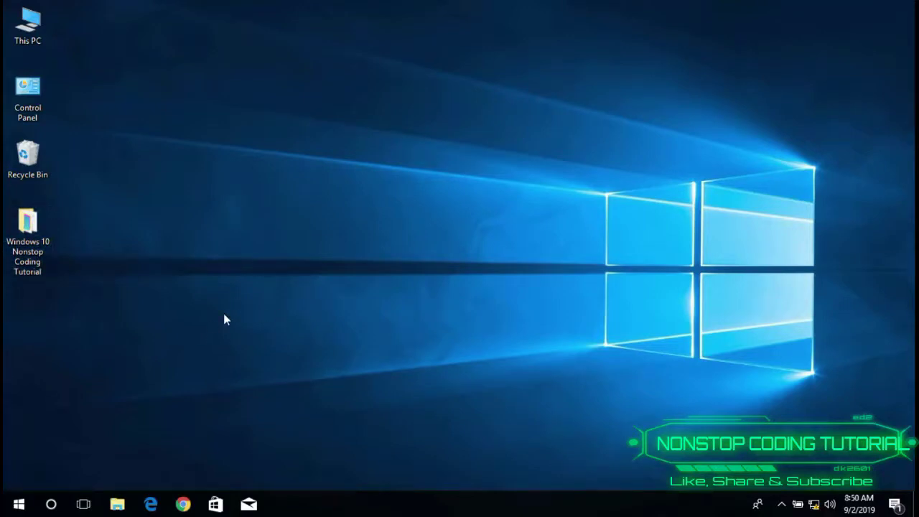
left_click(19, 508)
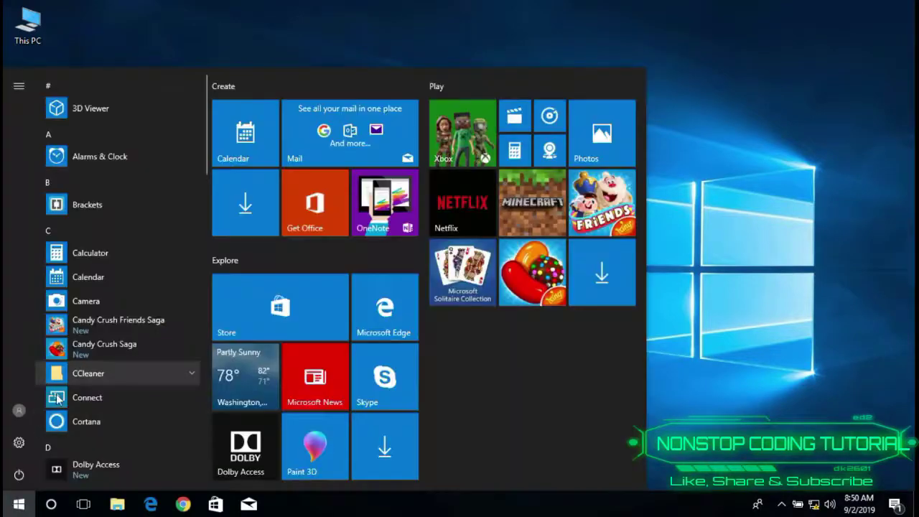
left_click(19, 444)
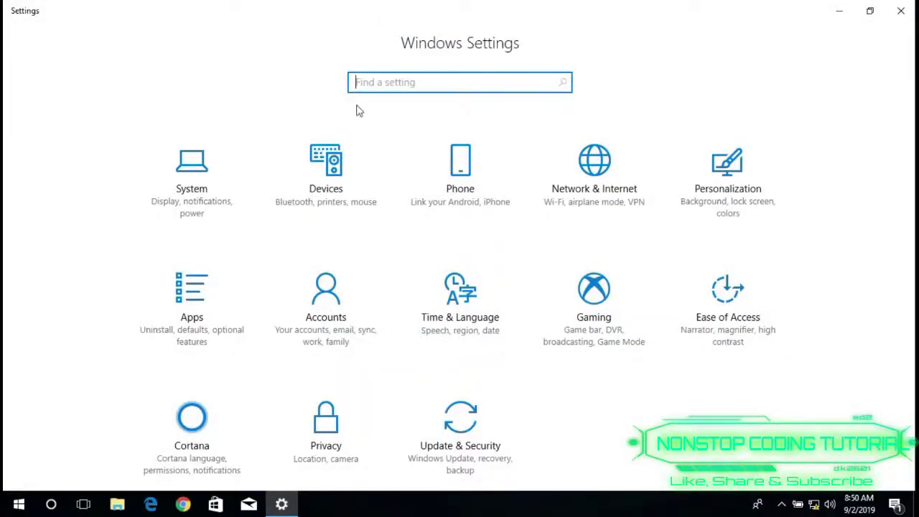
left_click(296, 289)
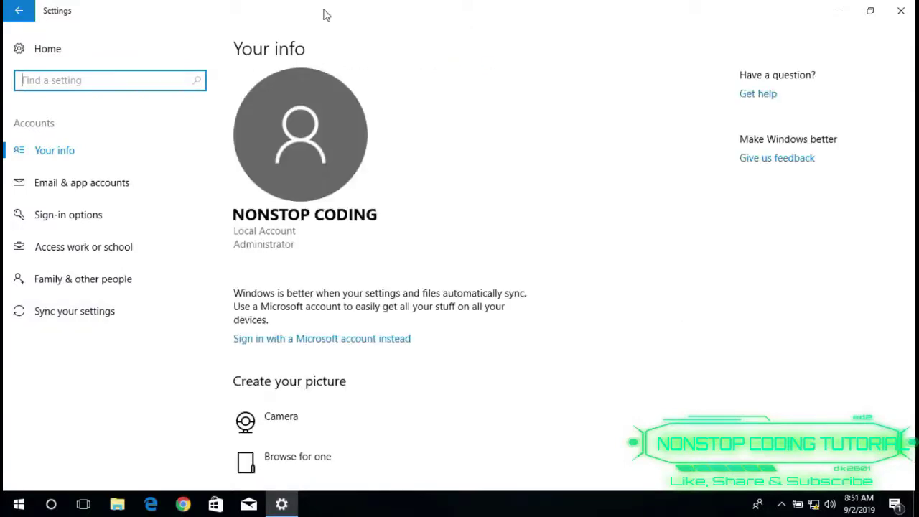
- Under Family & other people, choose to add someone else to this PC
left_click(110, 285)
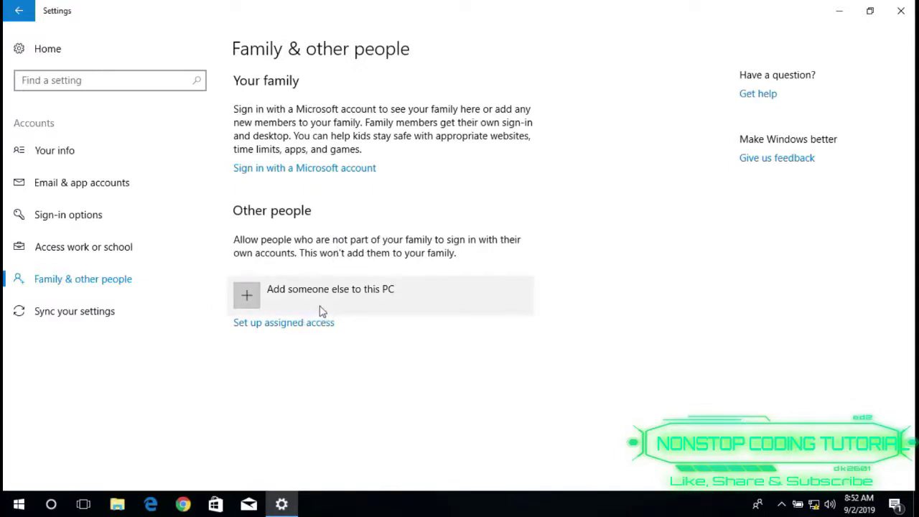
left_click(248, 301)
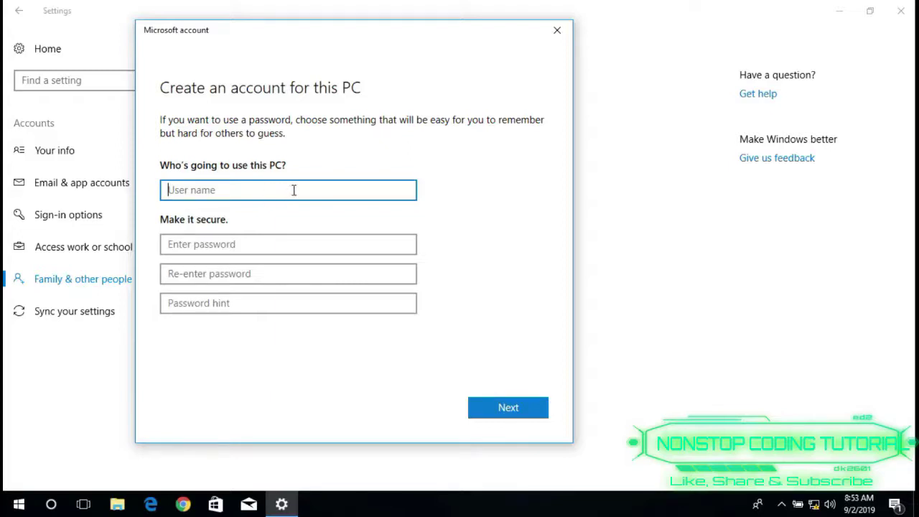
- Enter 'test' as the new account's user name, fixing a typo
left_click(277, 252)
left_click(267, 296)
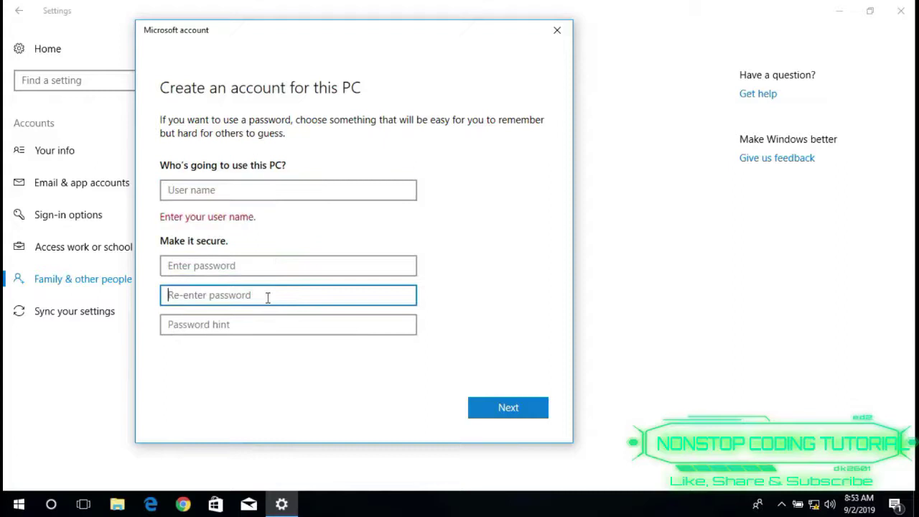
left_click(281, 326)
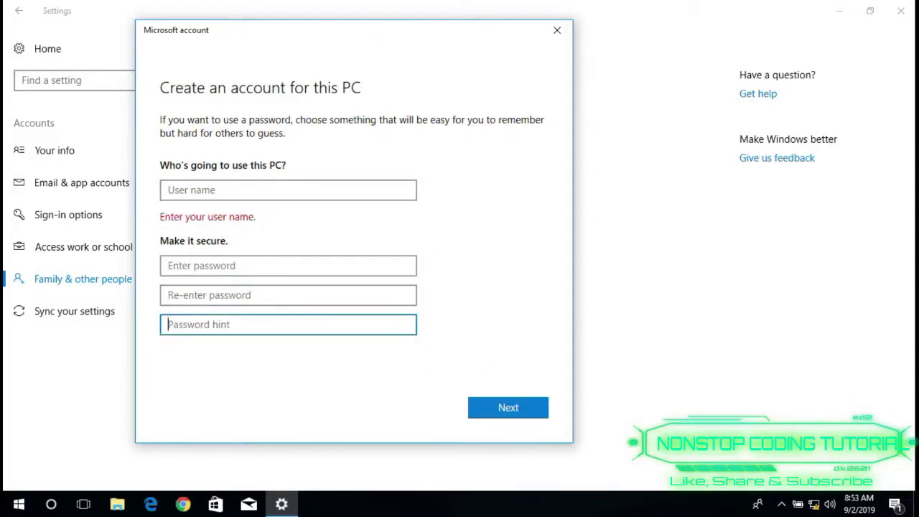
left_click(293, 188)
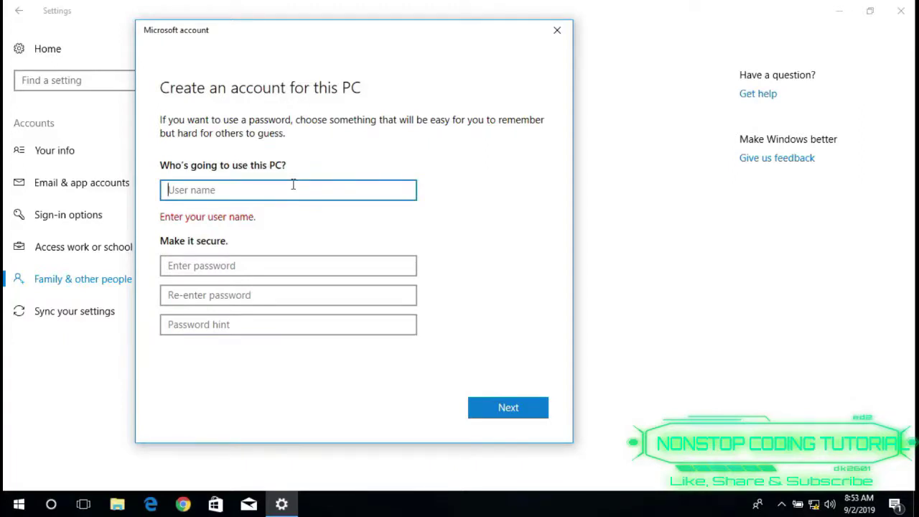
type("tetst")
key("BackSpace")
key("BackSpace")
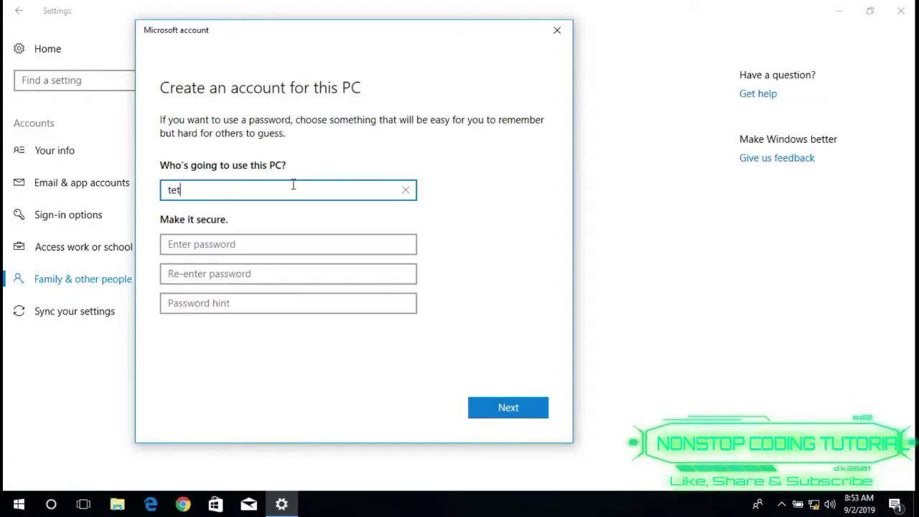
key("BackSpace")
type("st")
- Enter the account password and re-enter it to confirm
left_click(331, 245)
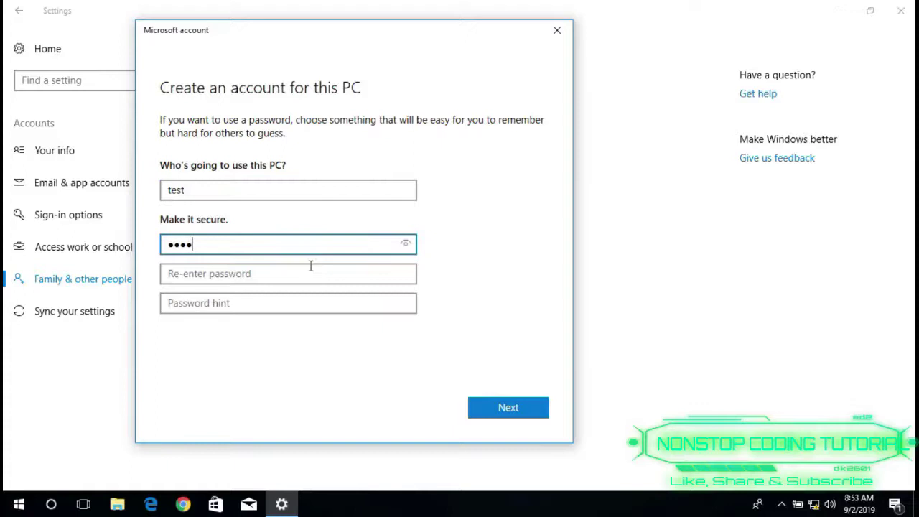
key("Tab")
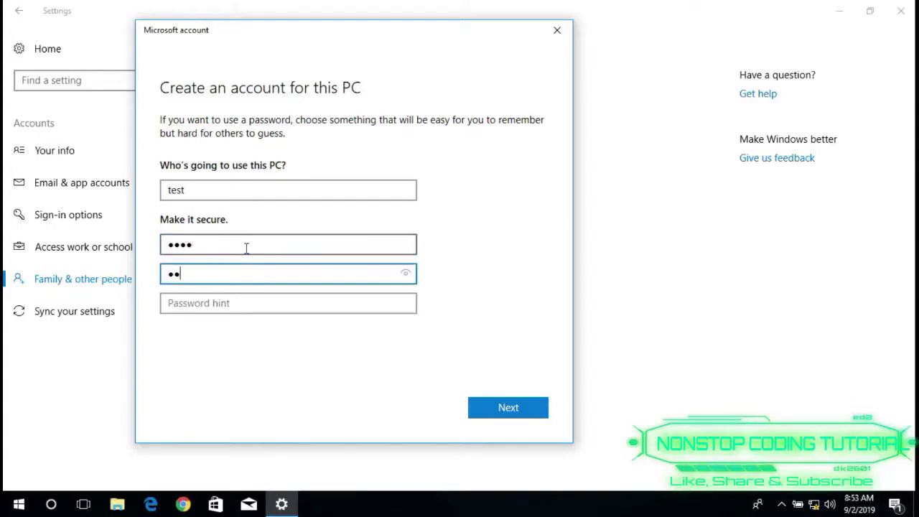
- Set the password hint to 'password' after 'test' is rejected, and submit the form
left_click(245, 303)
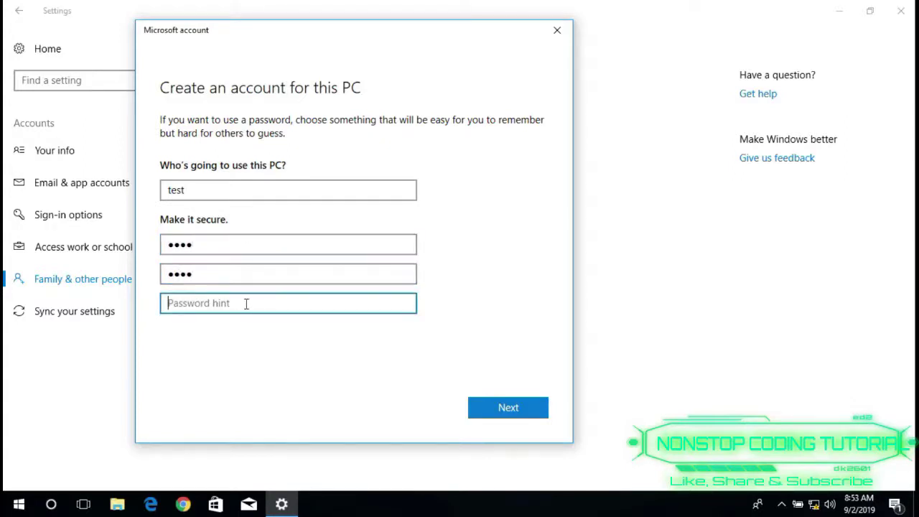
type("test")
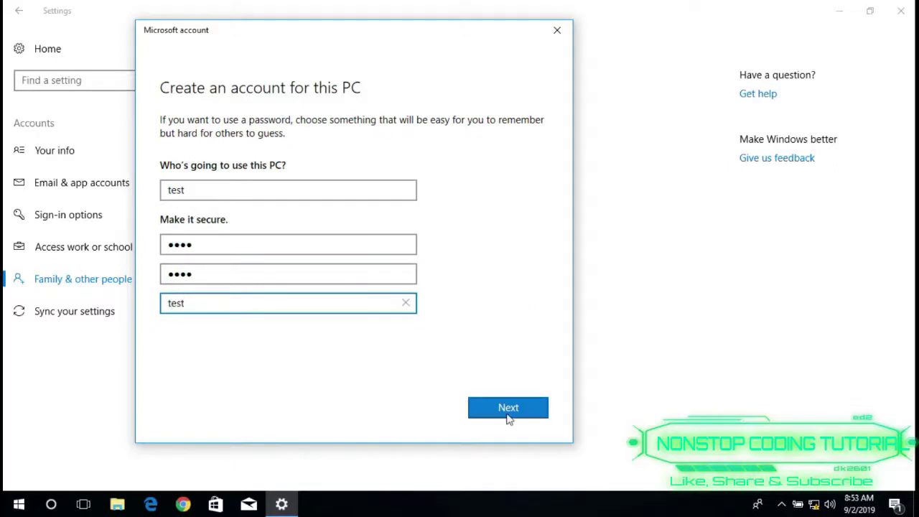
left_click(513, 409)
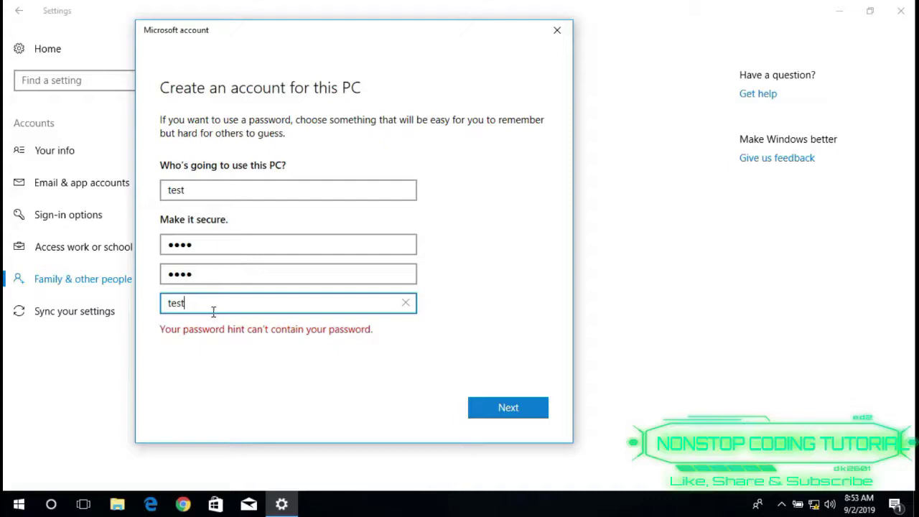
double_click(159, 305)
type("password")
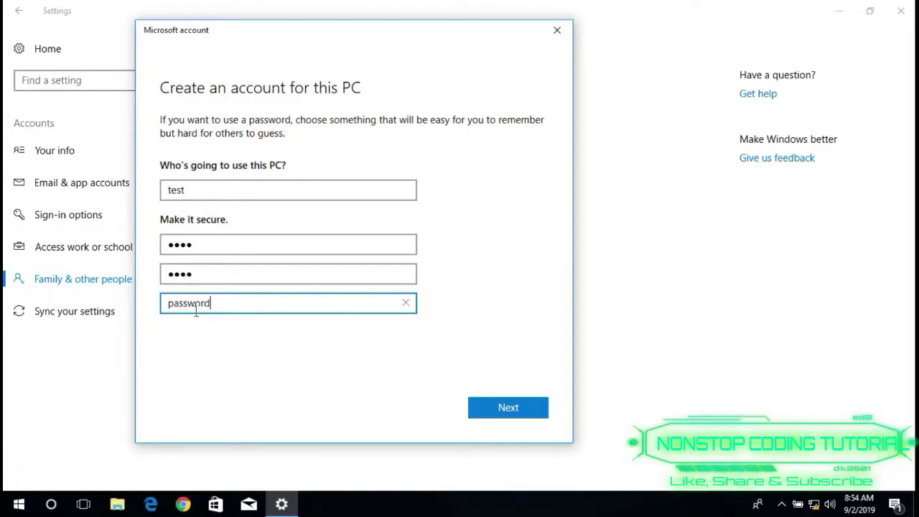
key("Return")
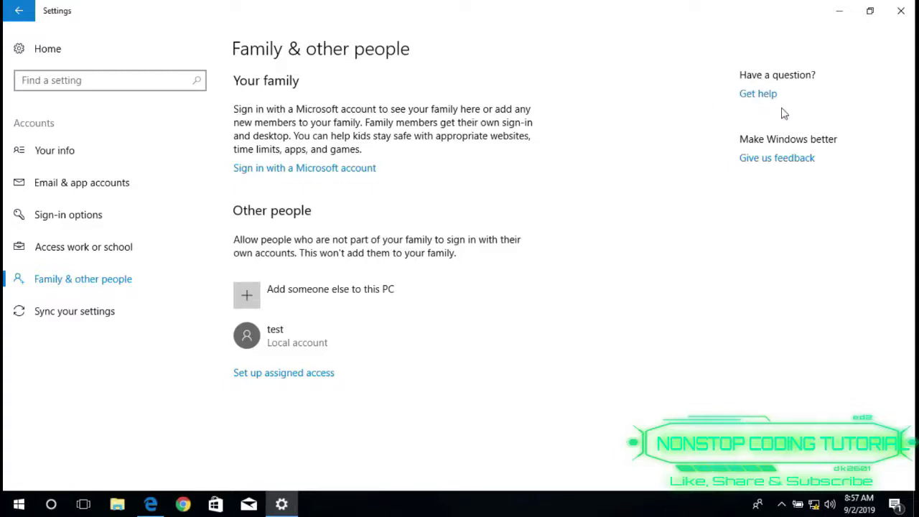
- Minimize Settings, close Edge, and open Control Panel maximized
left_click(839, 10)
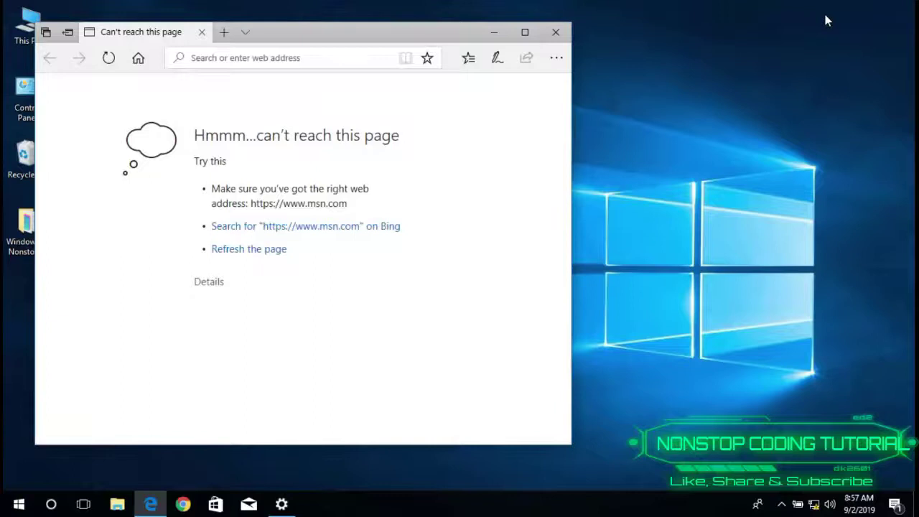
left_click(556, 32)
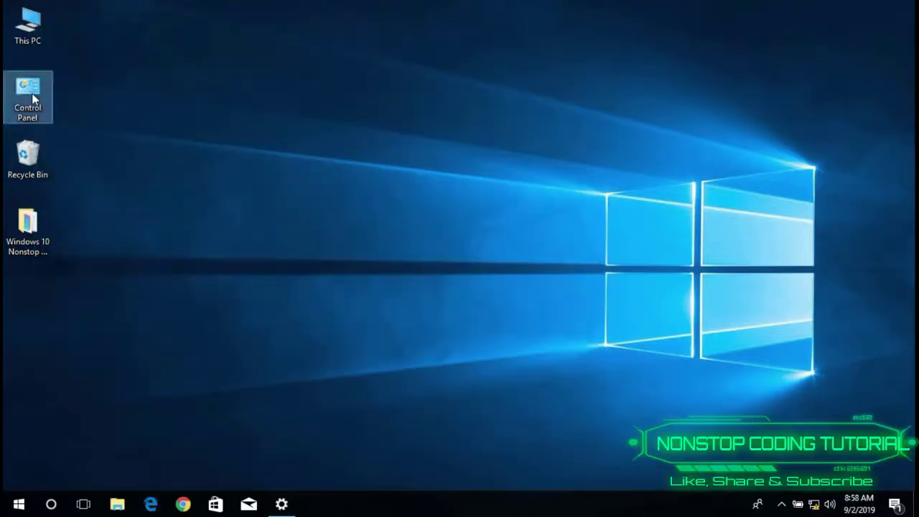
double_click(26, 92)
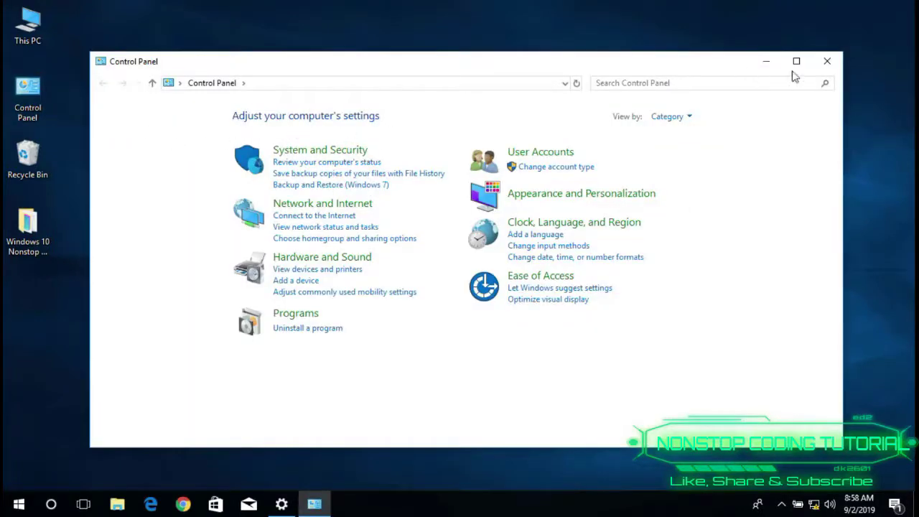
left_click(797, 64)
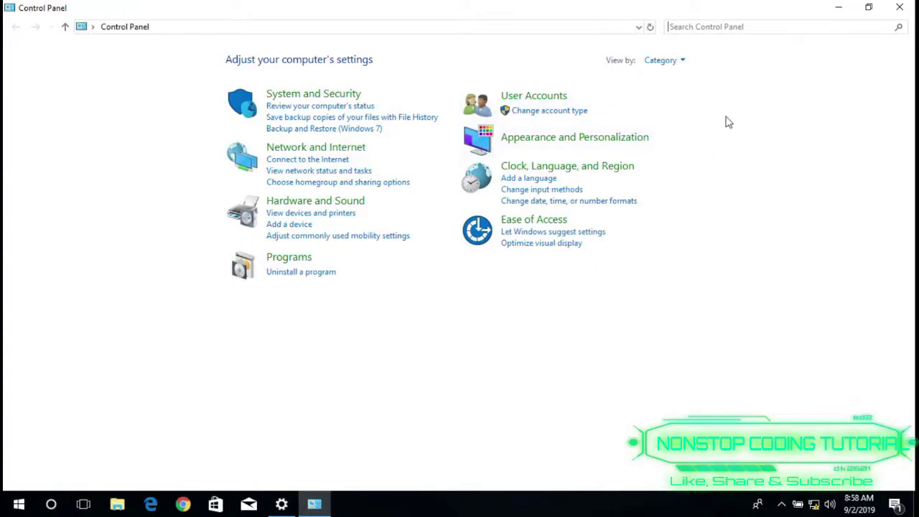
- Set Control Panel's View by option to Large icons
left_click(684, 61)
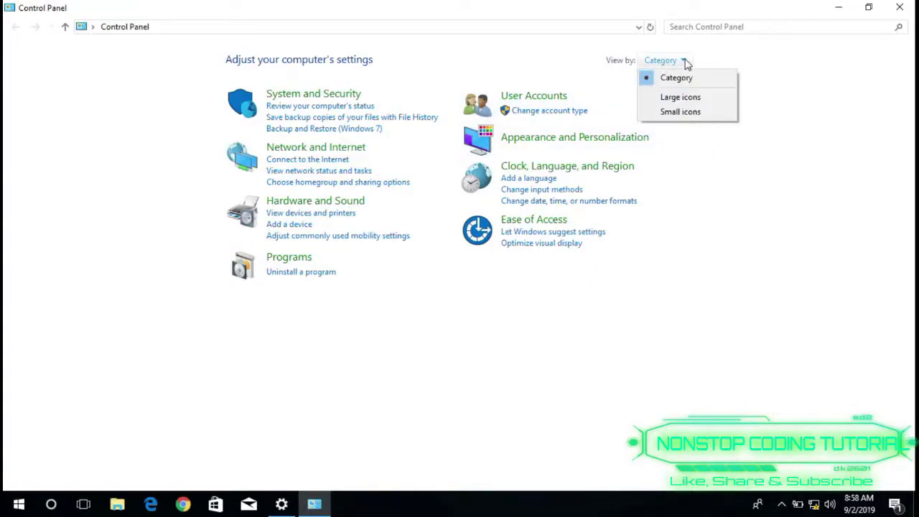
left_click(695, 113)
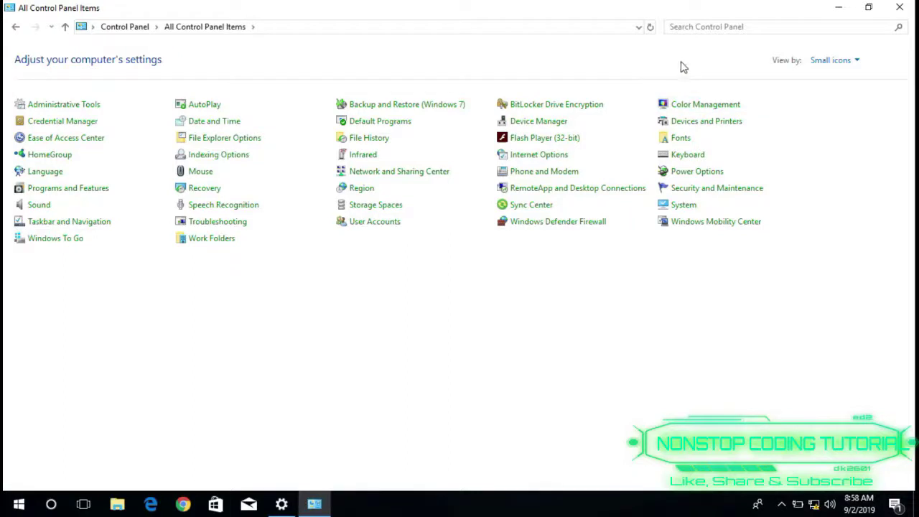
left_click(834, 61)
left_click(841, 97)
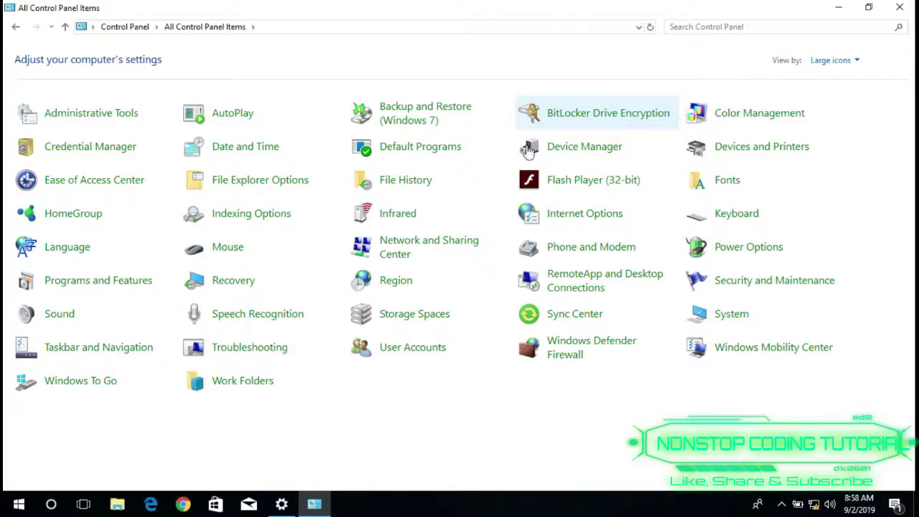
- Go through User Accounts and Manage another account to the test account's Change account type page
left_click(444, 349)
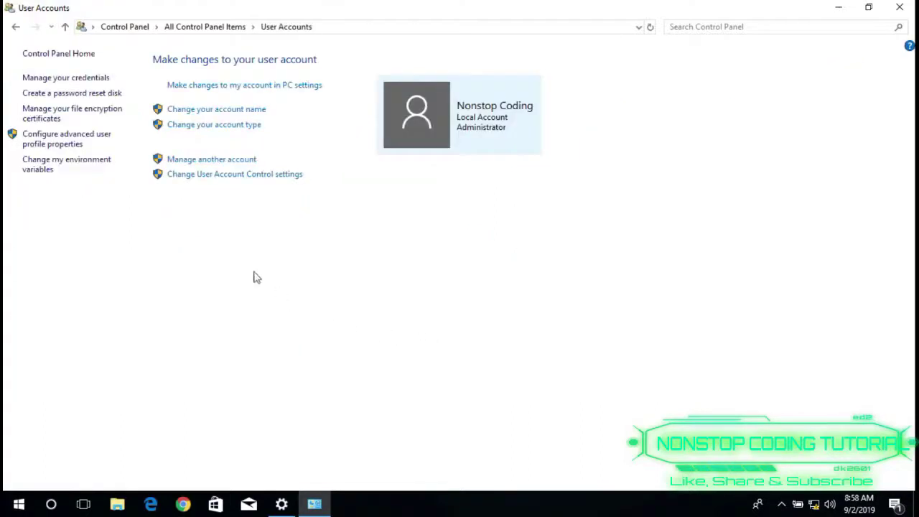
left_click(245, 161)
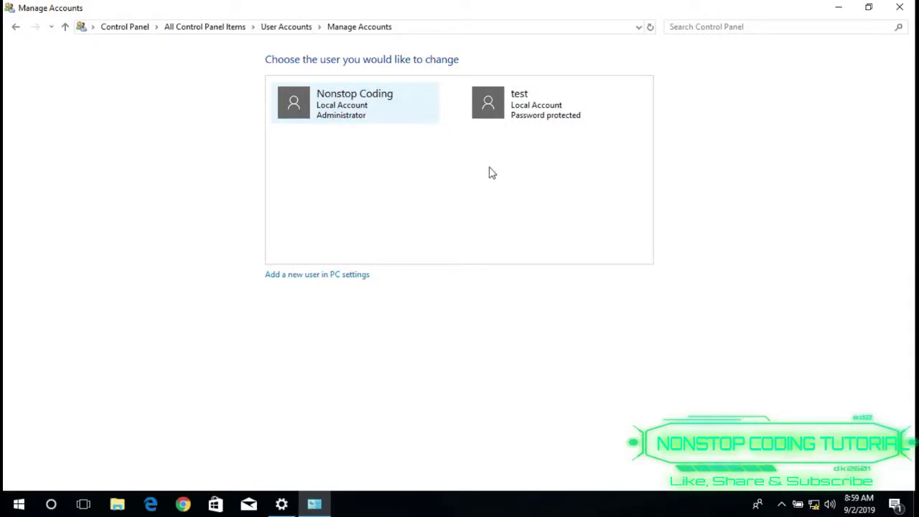
left_click(532, 109)
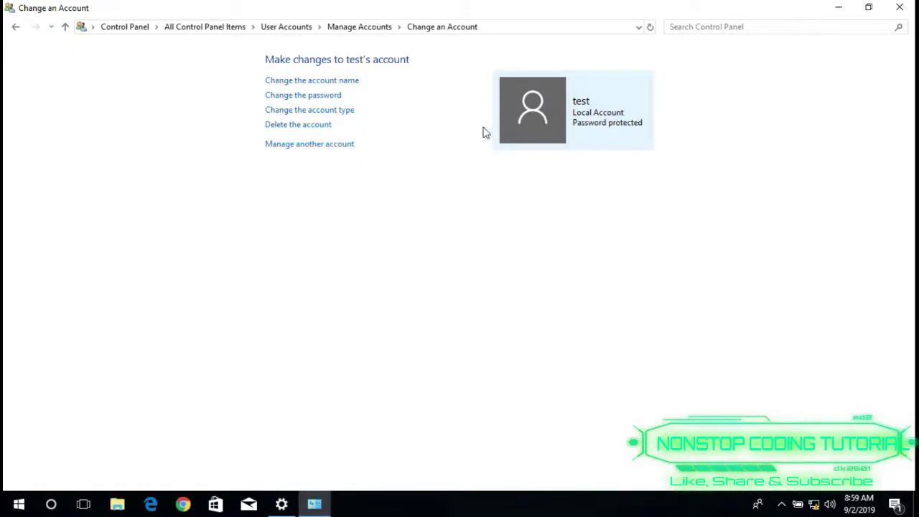
left_click(345, 112)
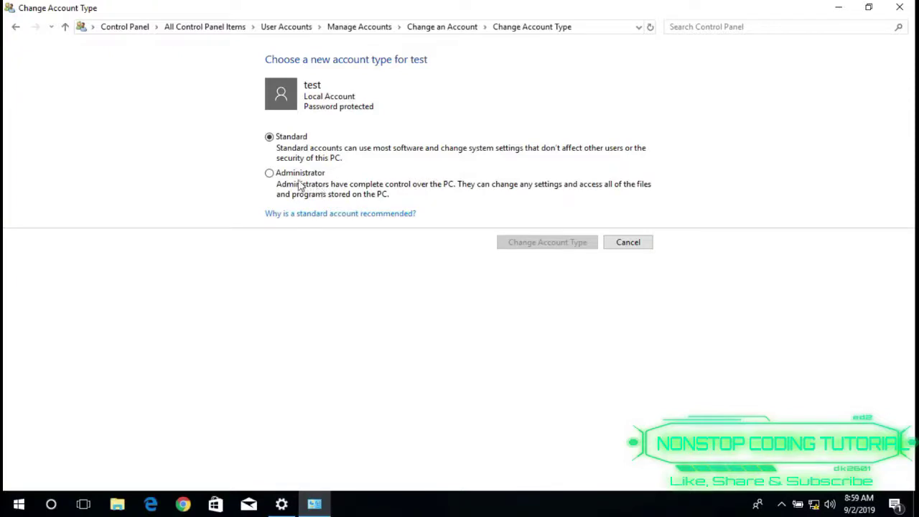
- Change the test account to Administrator and minimize Control Panel
left_click(270, 174)
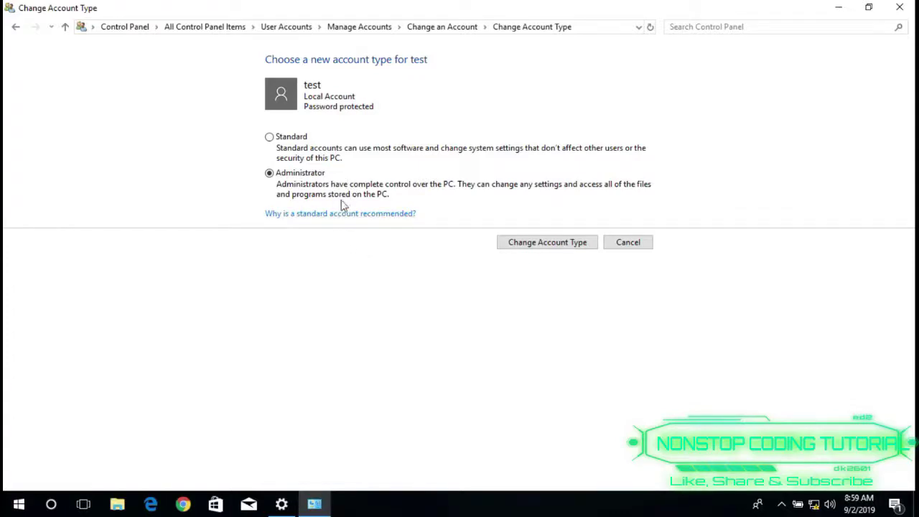
left_click(555, 248)
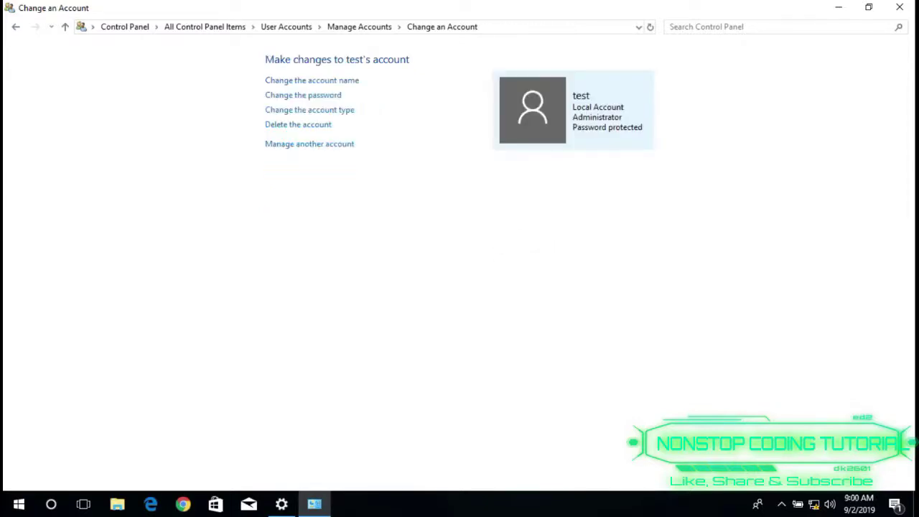
left_click(839, 7)
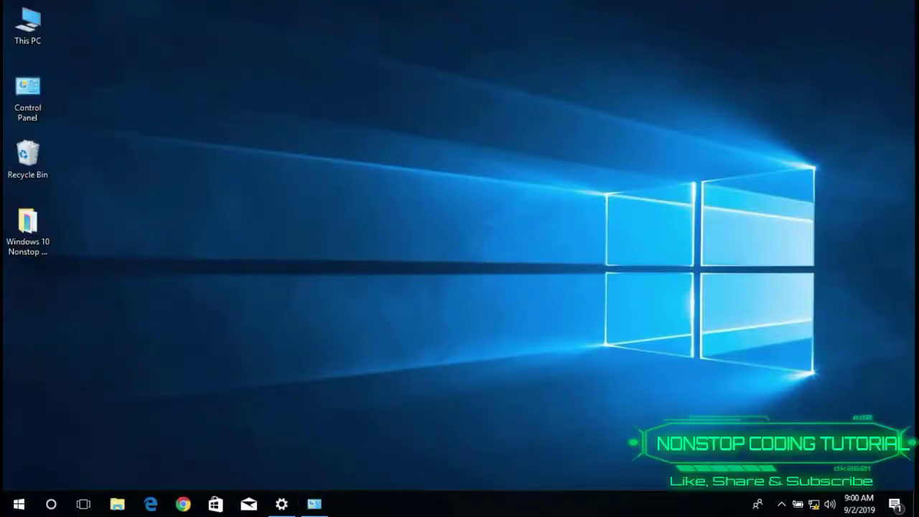